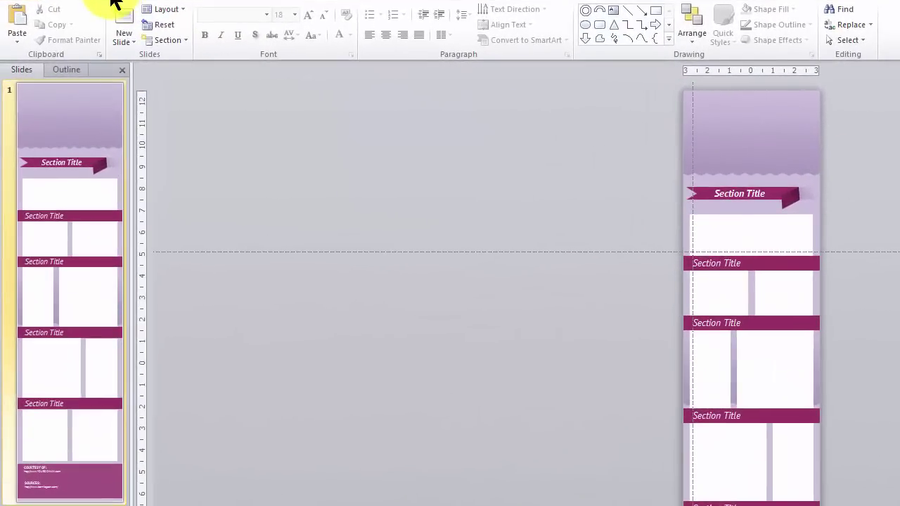
- Open the Insert Chart dialog and choose the first Doughnut chart type
click(114, 2)
click(265, 32)
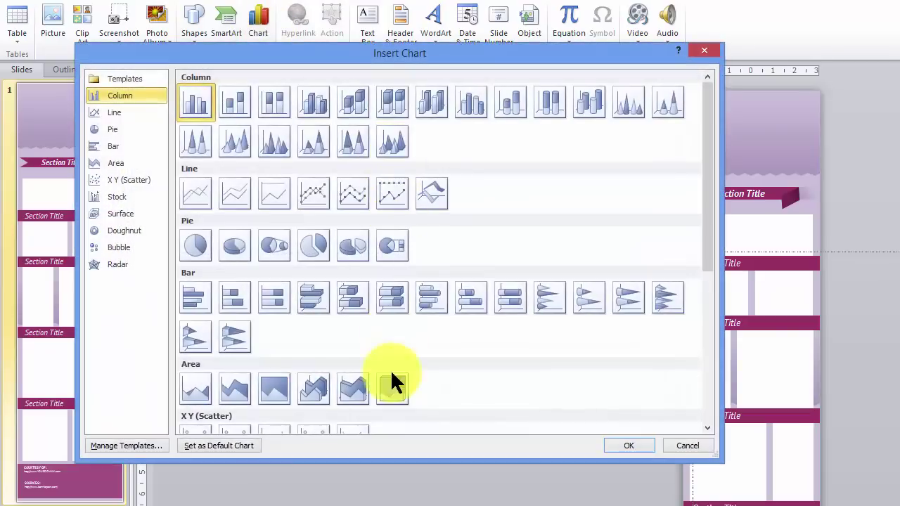
click(710, 367)
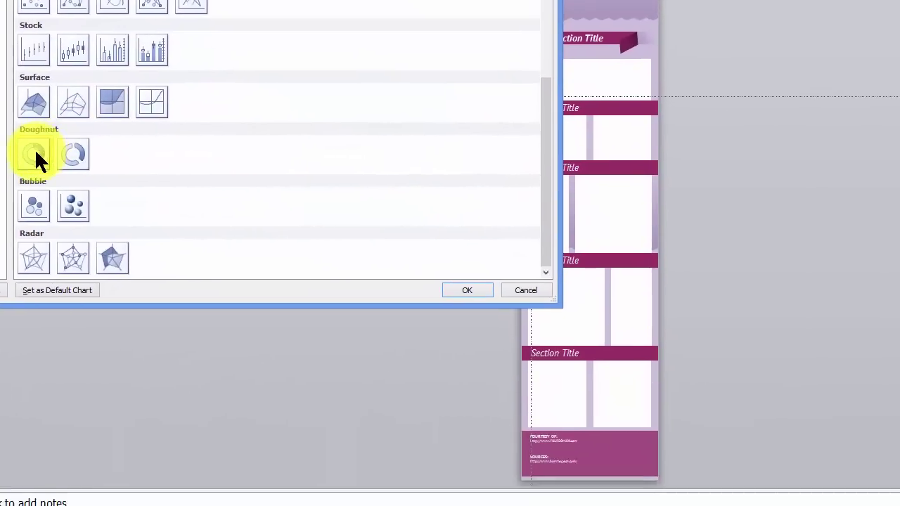
click(34, 154)
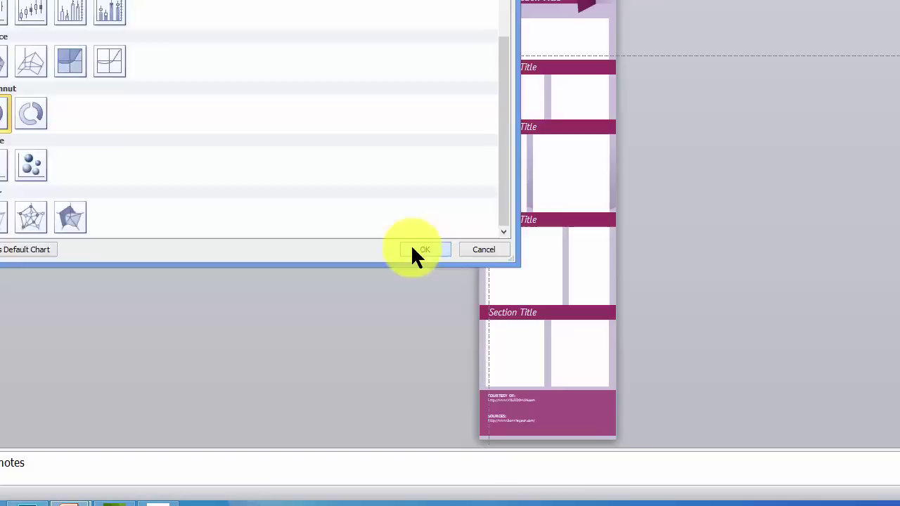
- Insert the doughnut chart, zoom to 140%, then move the Sales chart lower and shrink it to fit
click(456, 289)
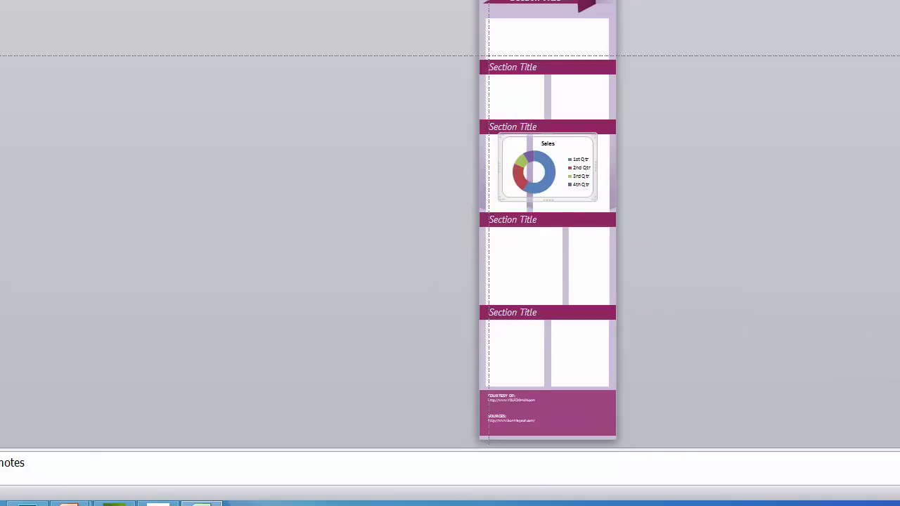
scroll(547, 168, up, 8)
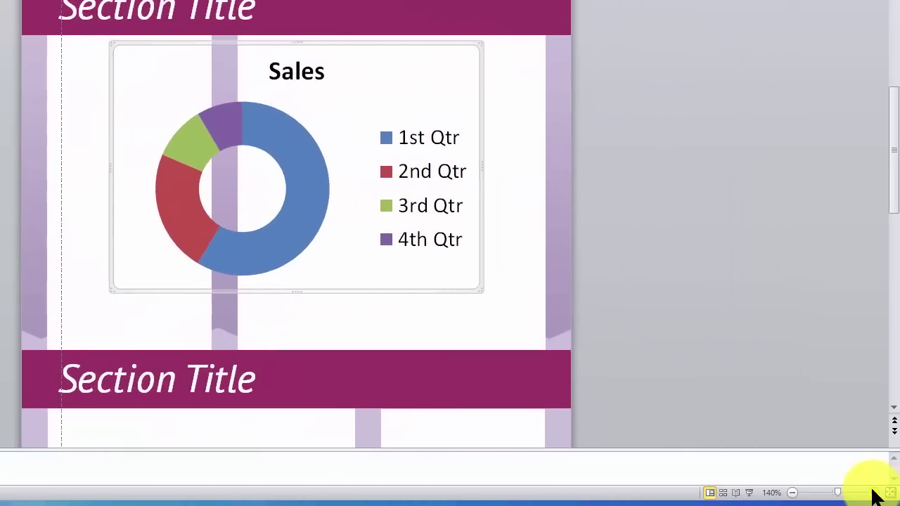
click(874, 492)
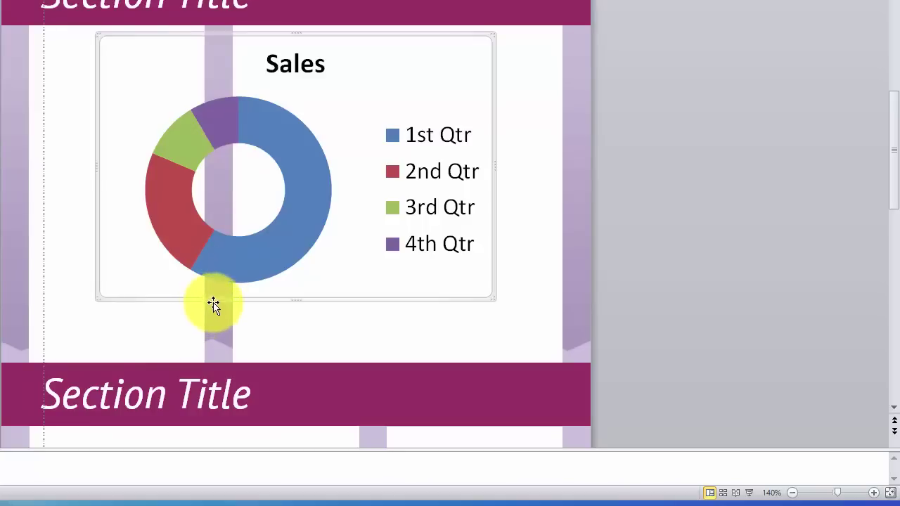
drag(213, 301, 205, 329)
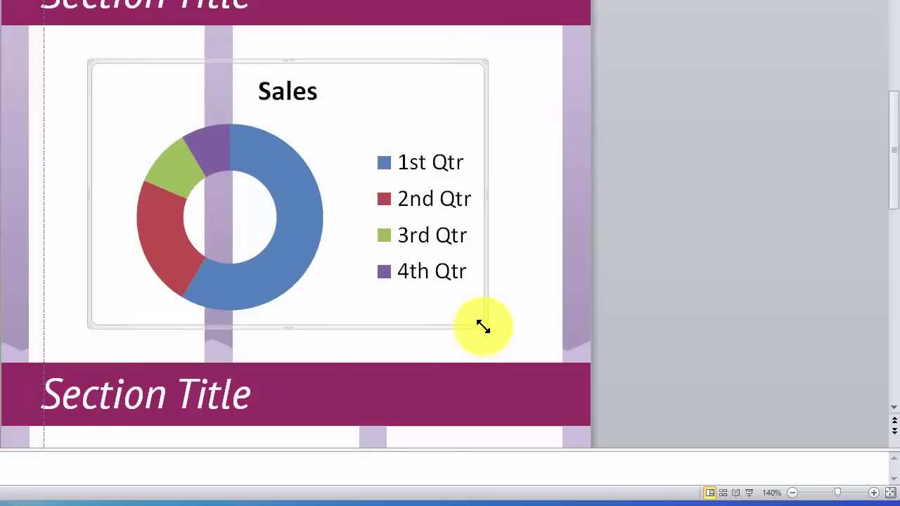
drag(483, 325, 354, 257)
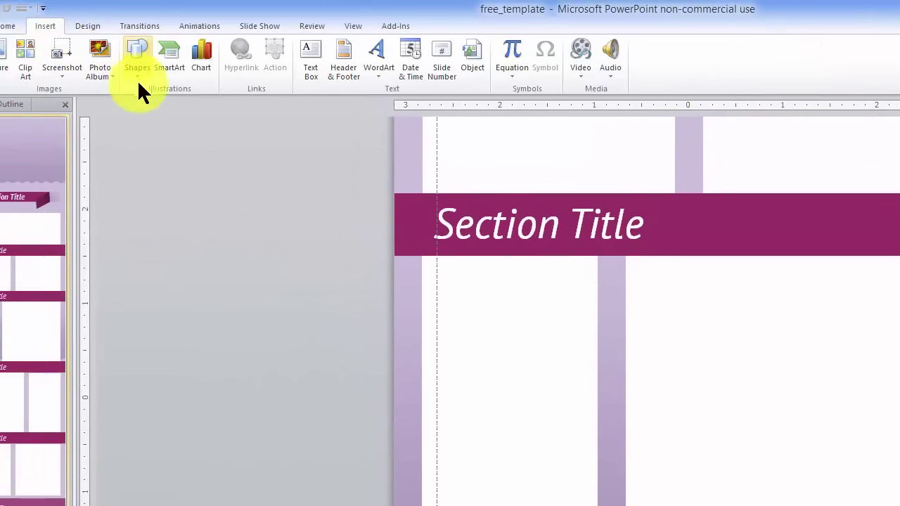
- Draw a Donut shape from the Shapes gallery and enlarge it over the top section title
click(136, 70)
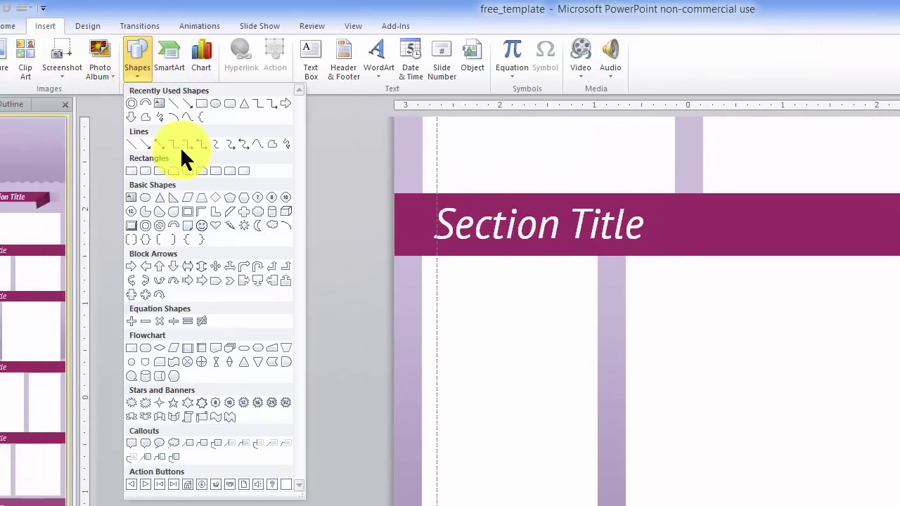
click(147, 222)
click(147, 224)
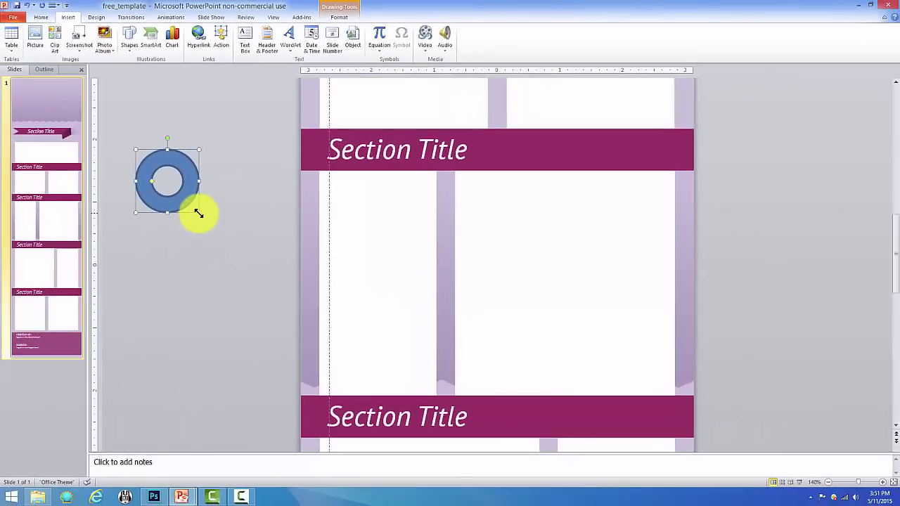
drag(198, 213, 341, 354)
drag(221, 175, 283, 140)
- Set the donut's height and width to 3.00" and drag it into the right-hand column
right_click(284, 135)
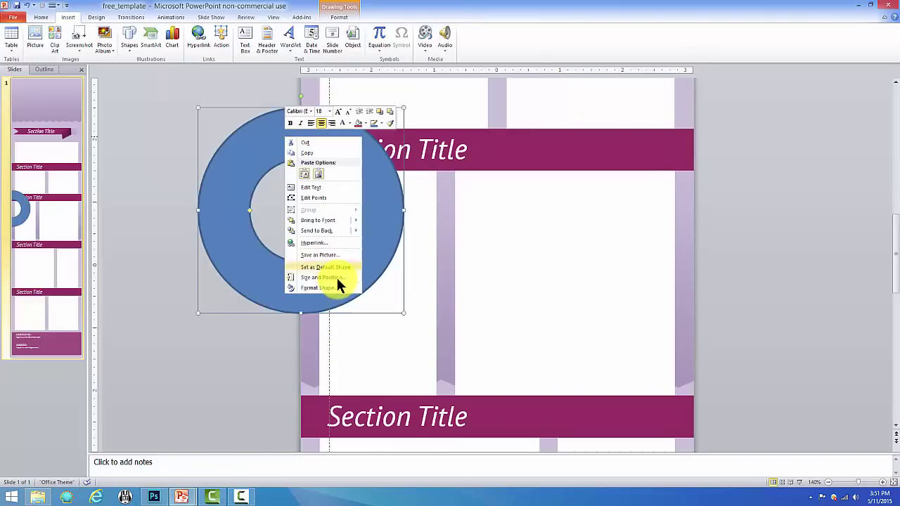
click(336, 277)
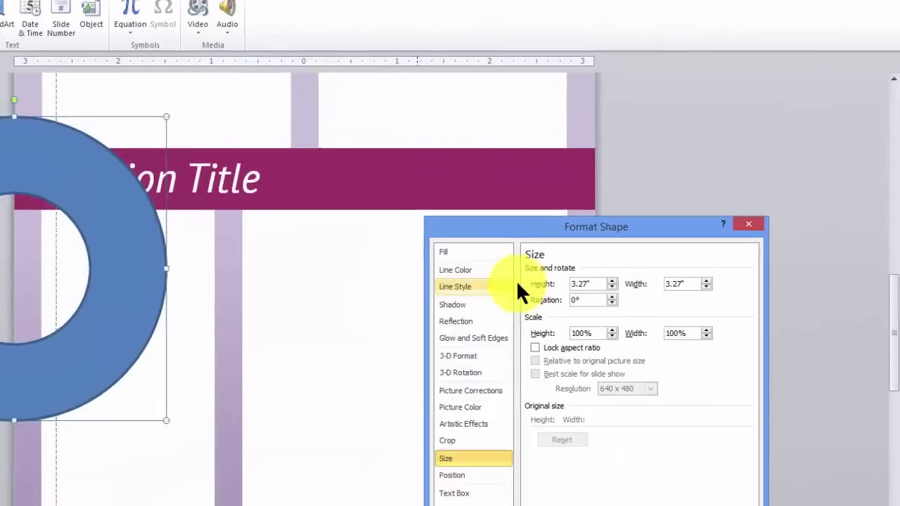
drag(517, 236, 624, 98)
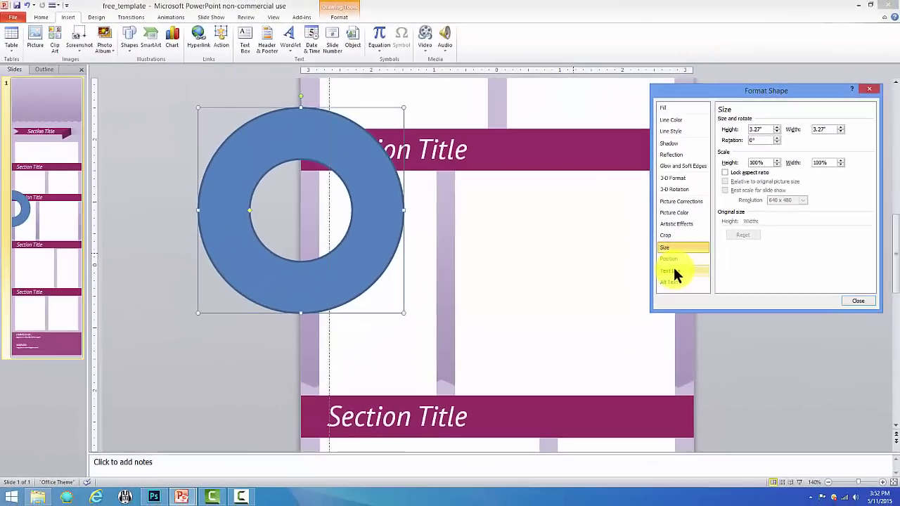
click(767, 131)
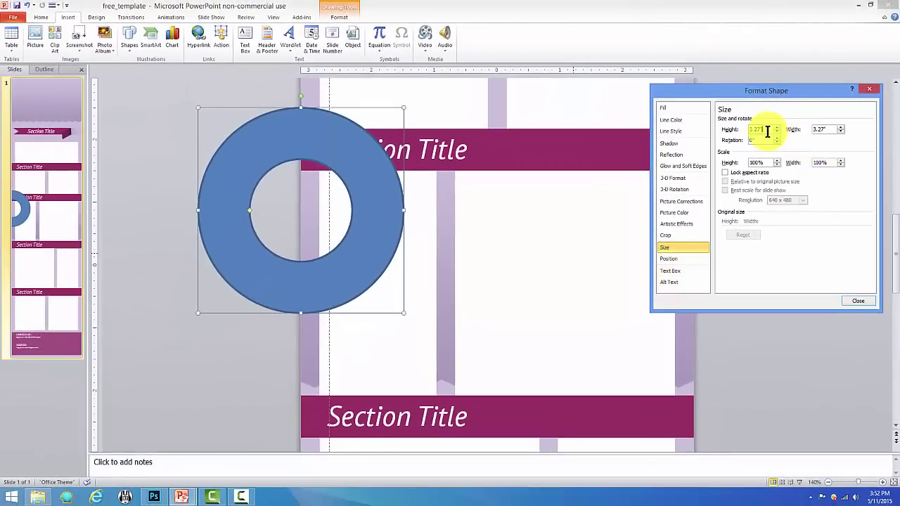
drag(769, 131, 737, 129)
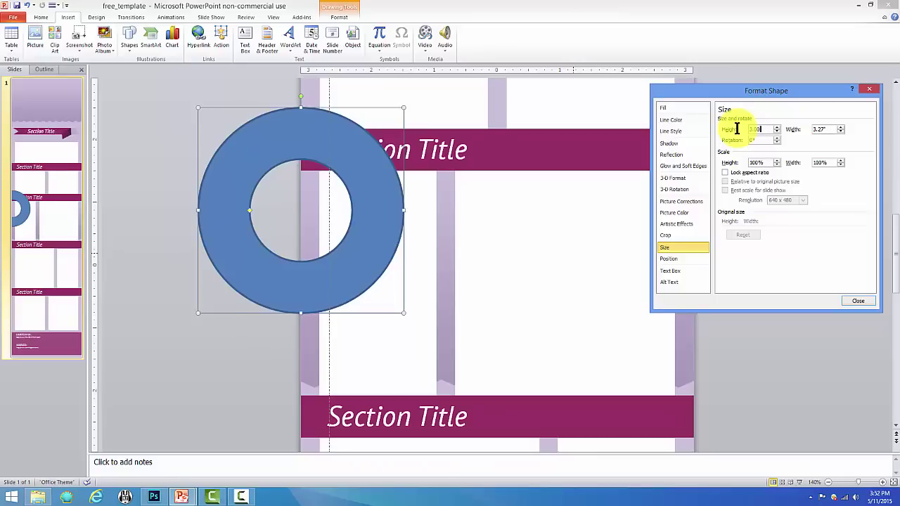
text(3.00)
key(Tab)
text(3.00)
key(Return)
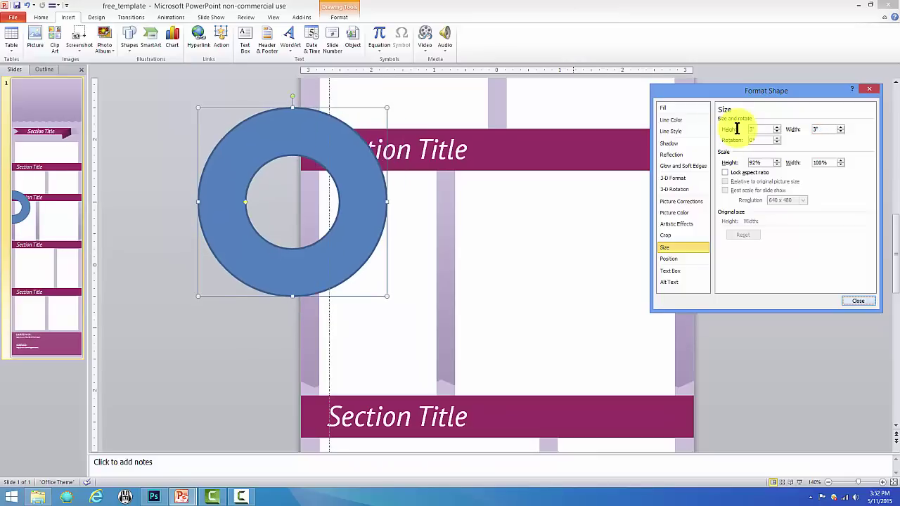
drag(232, 168, 500, 247)
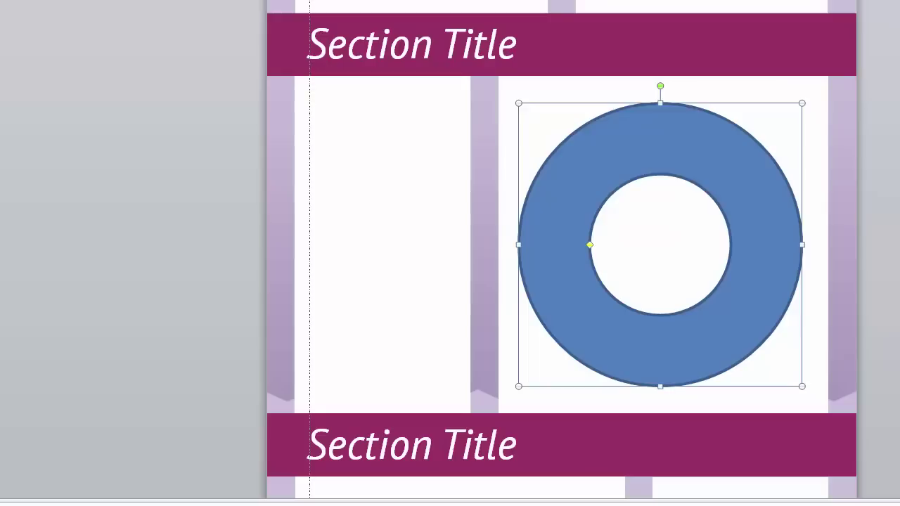
- Draw a Block Arc shape to the left of the donut
click(21, 2)
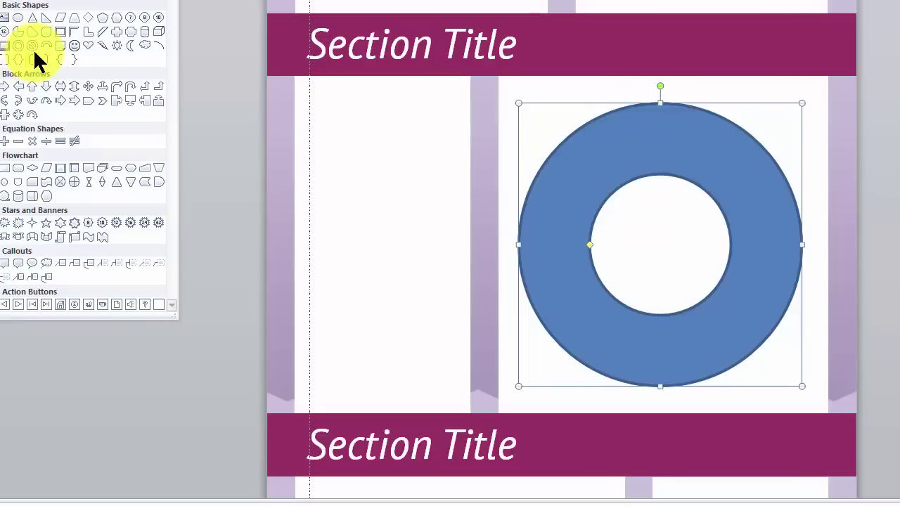
click(43, 43)
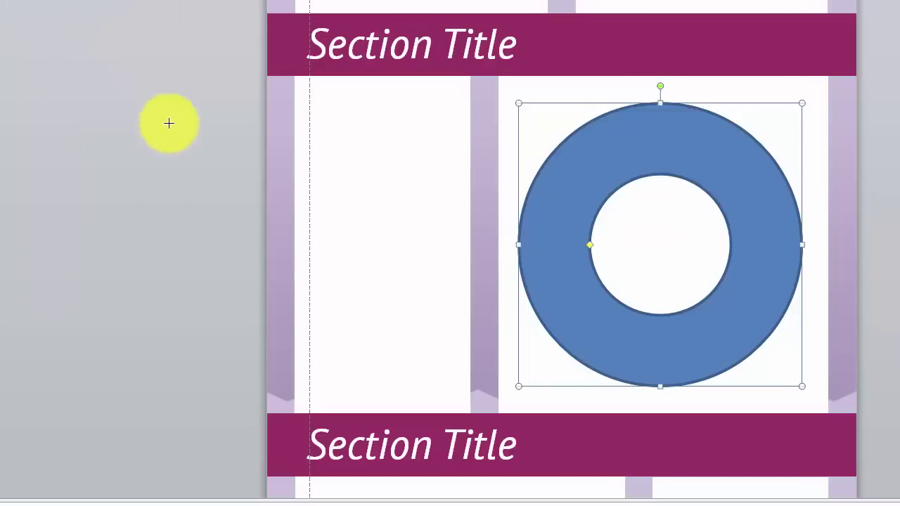
mouse_move(190, 114)
mouse_down()
mouse_move(435, 304)
mouse_move(462, 341)
mouse_up()
- Resize the block arc to 3 inches high and 3 inches wide via Size and Position
right_click(354, 157)
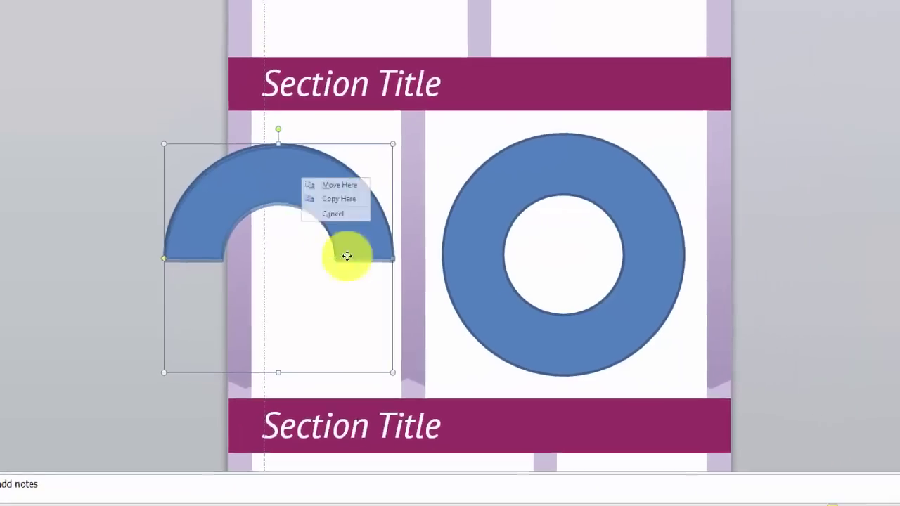
click(333, 213)
right_click(260, 170)
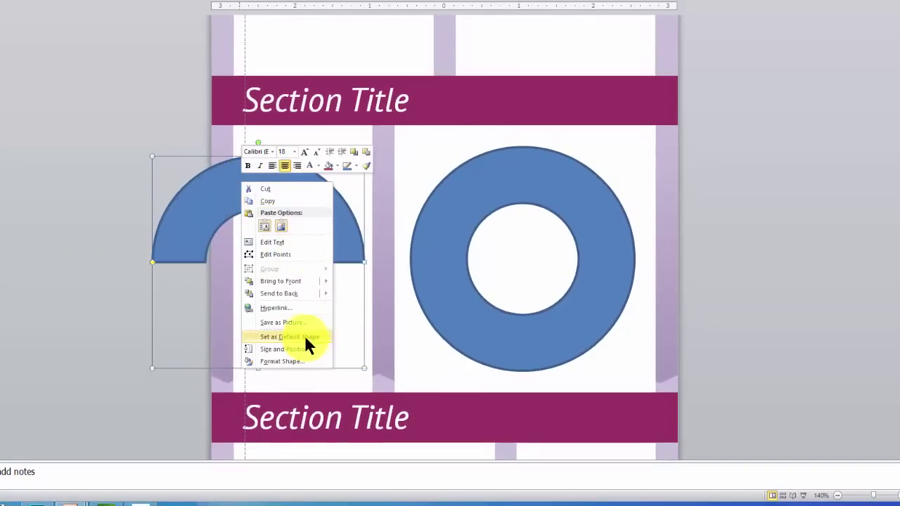
click(294, 348)
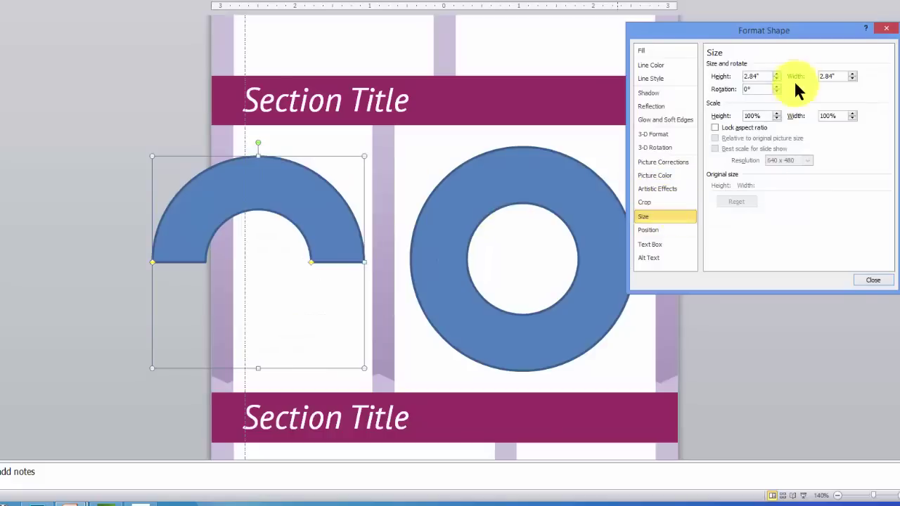
drag(763, 76, 712, 79)
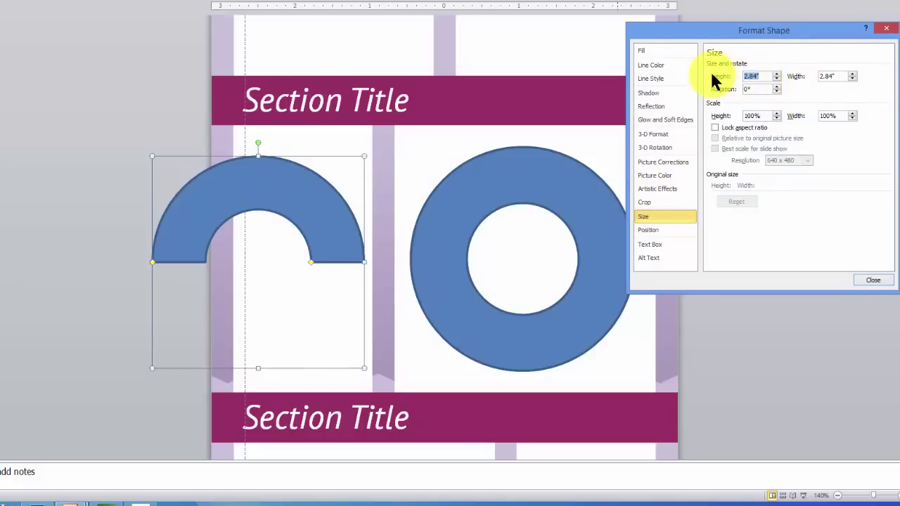
text(3)
key(Tab)
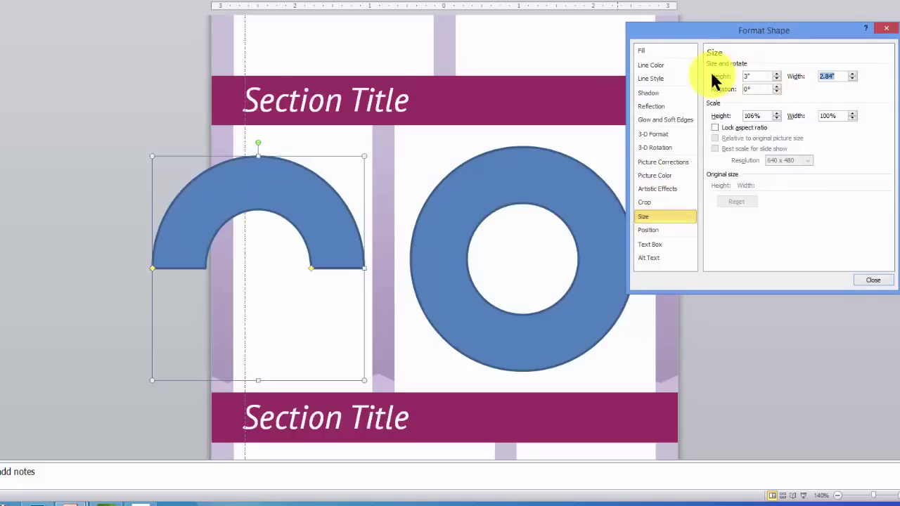
text(3)
key(Tab)
key(Return)
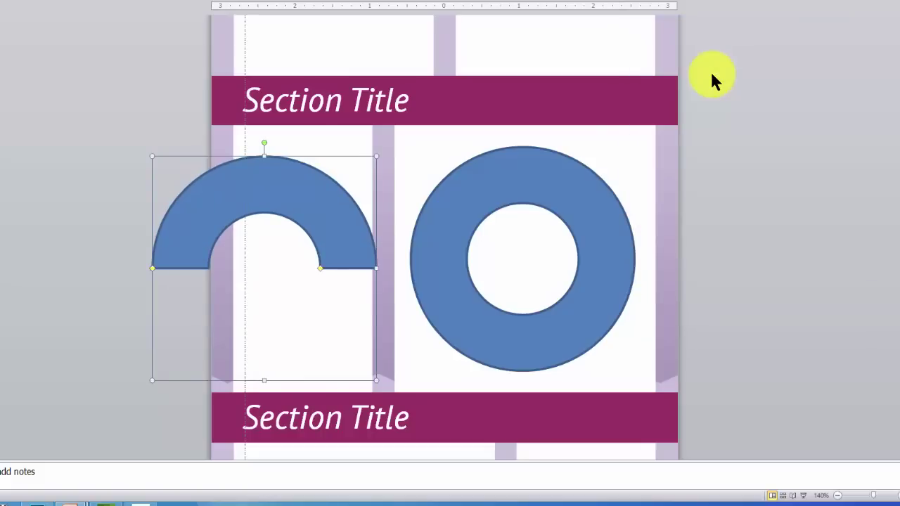
- Move the arc up against the ring and set its line to No line
drag(217, 186, 293, 142)
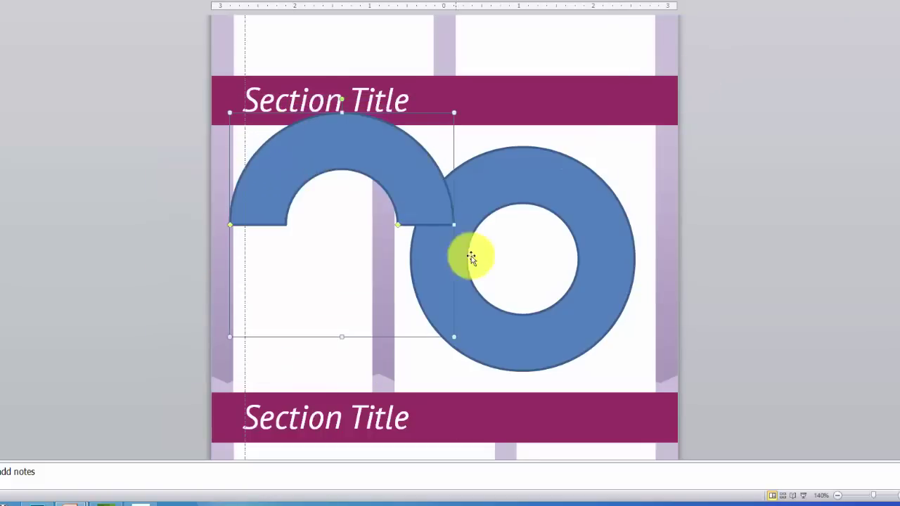
right_click(363, 161)
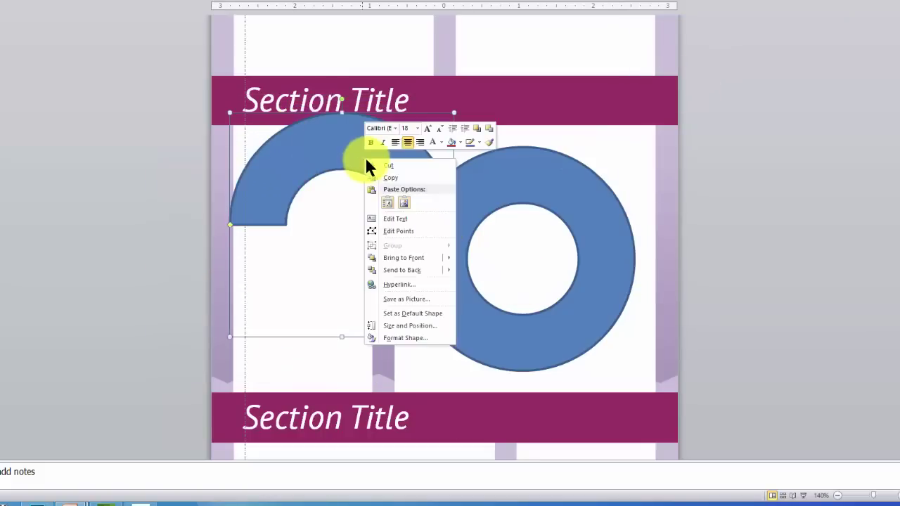
click(414, 325)
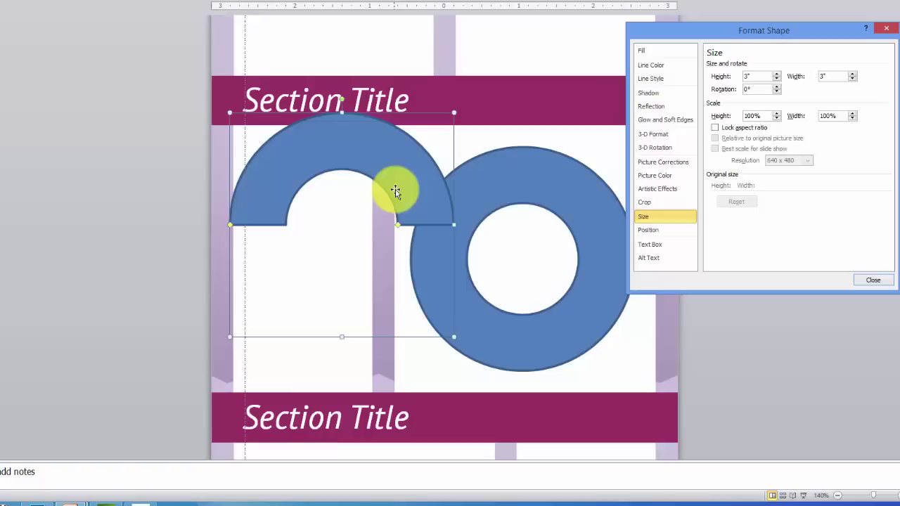
click(662, 65)
click(709, 65)
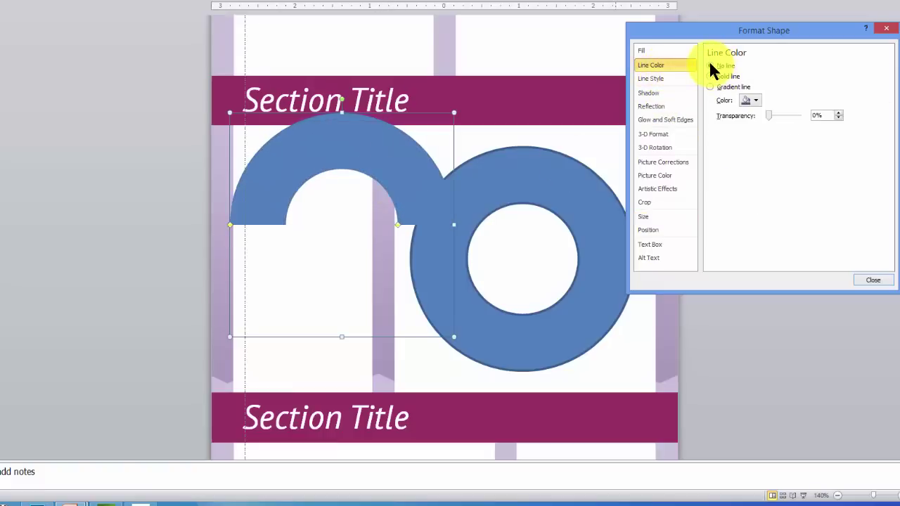
- Give the arc a solid red fill
click(653, 50)
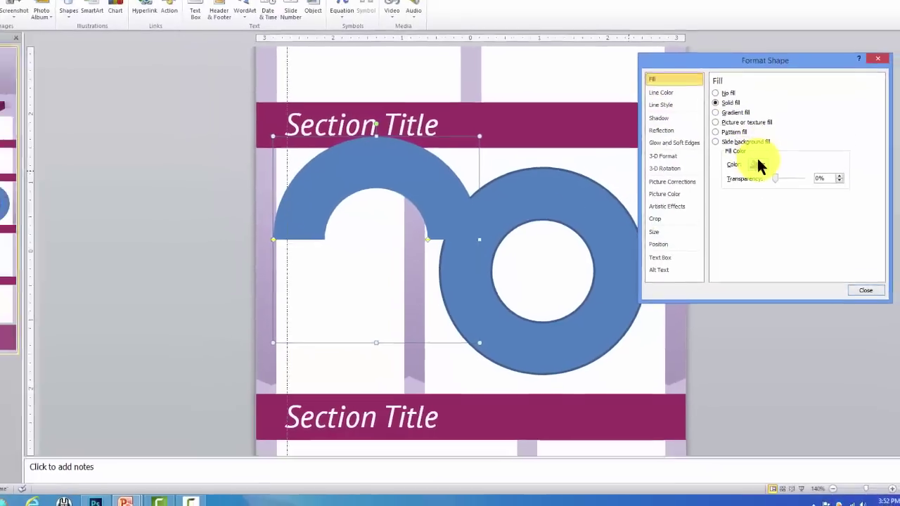
click(758, 164)
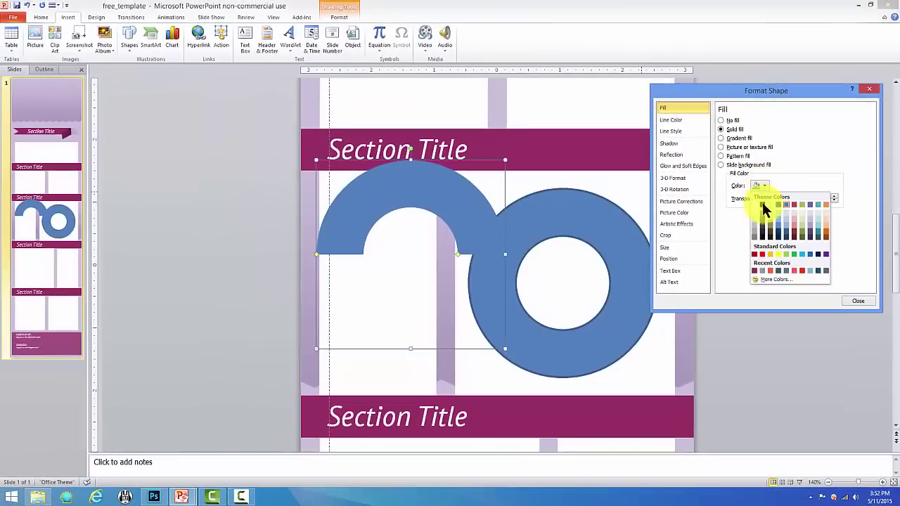
click(754, 254)
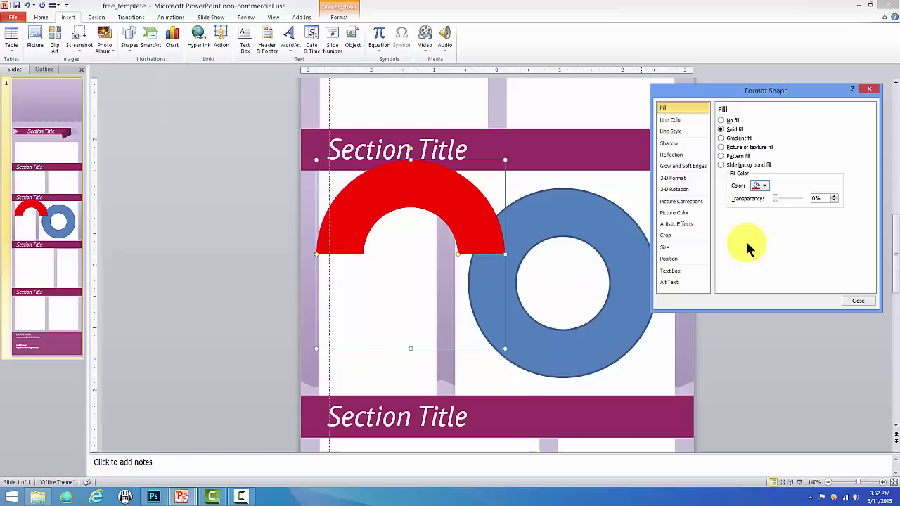
click(597, 222)
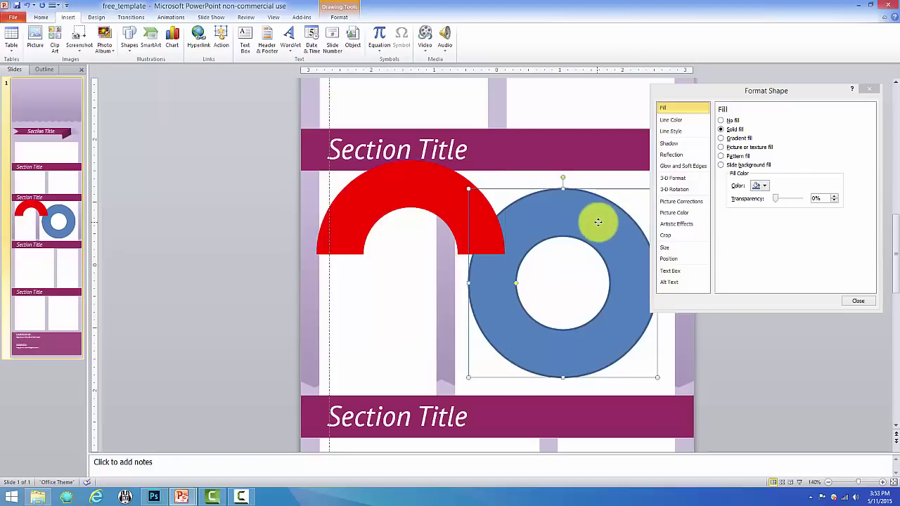
- Change the ring's outline colour to black
click(670, 120)
click(755, 150)
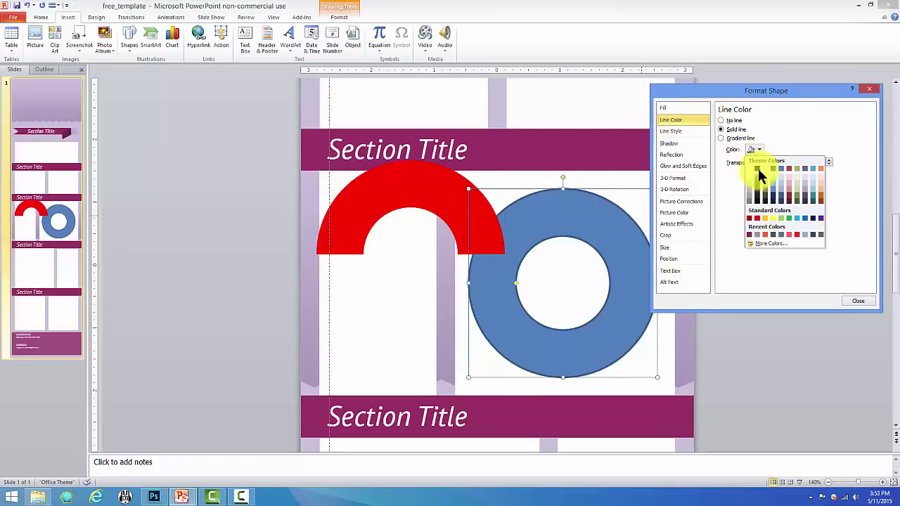
click(756, 169)
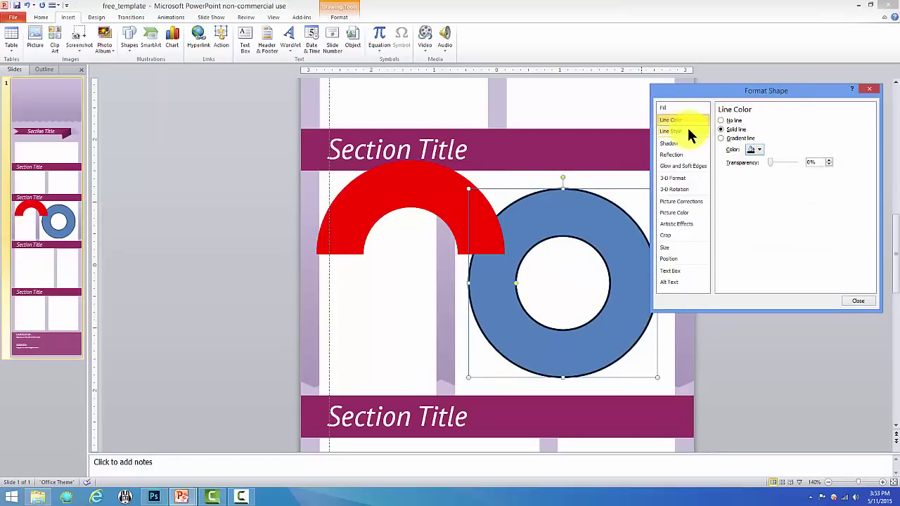
- Fill the ring with solid light green instead of blue
click(676, 107)
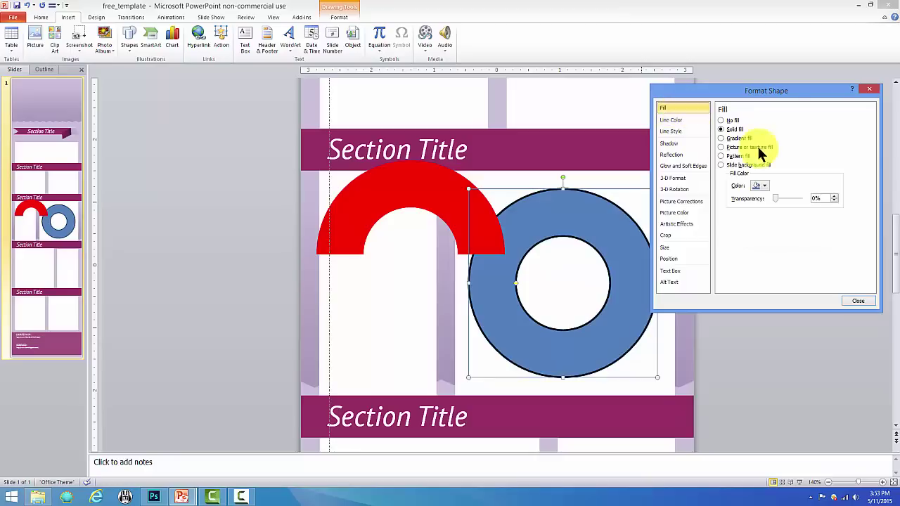
click(760, 189)
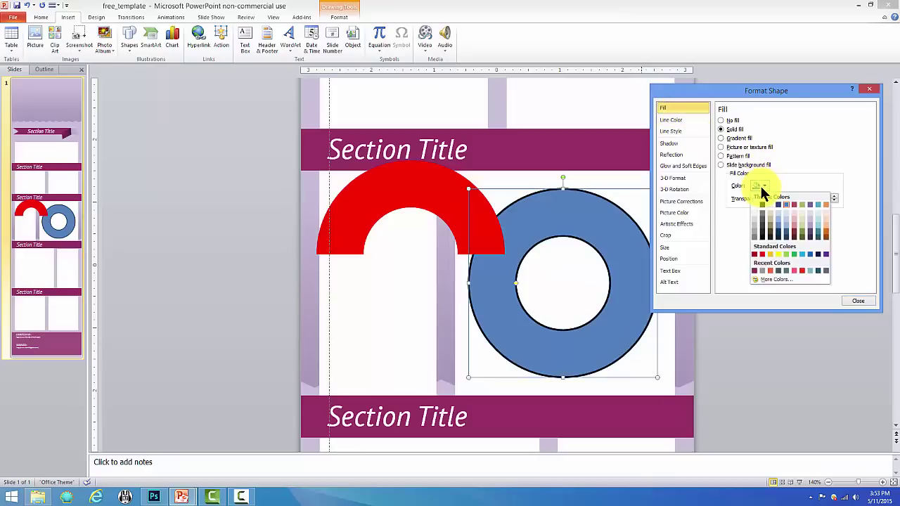
click(786, 254)
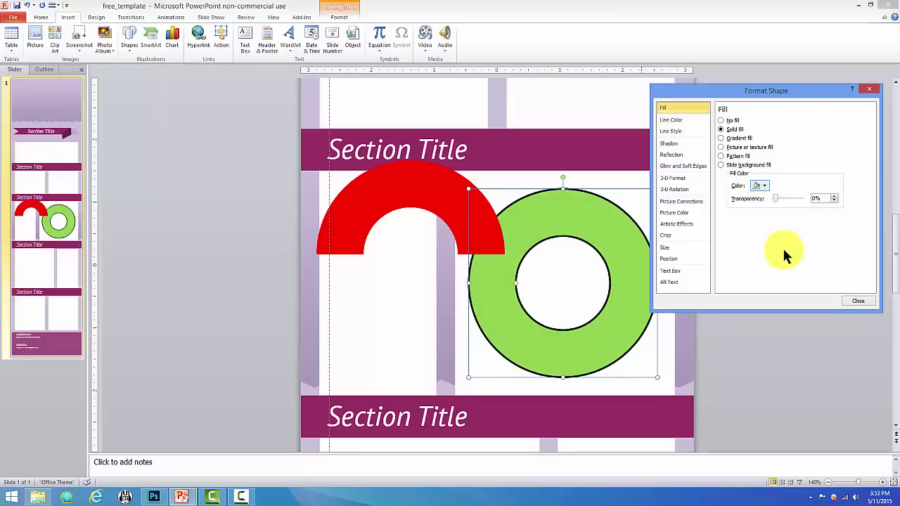
mouse_move(763, 90)
mouse_down()
mouse_move(707, 66)
mouse_move(769, 201)
mouse_move(780, 93)
mouse_up()
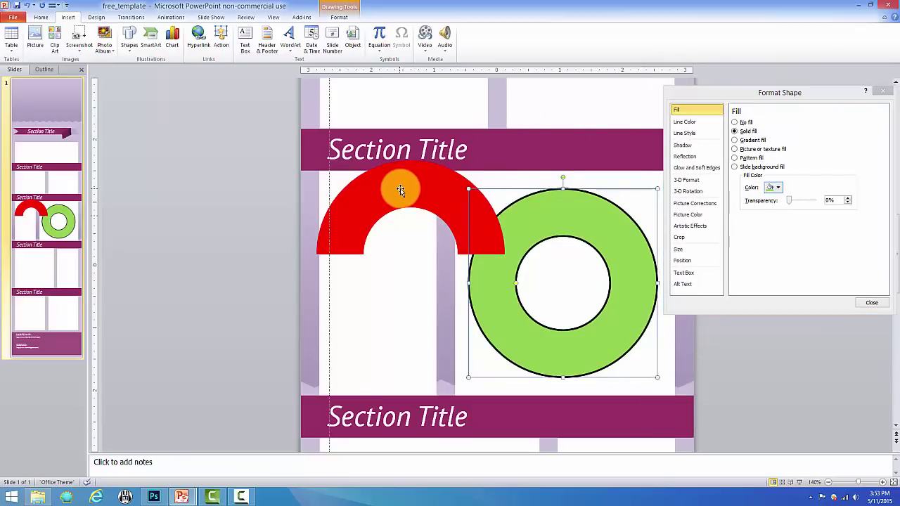
- Drag the red arc onto the ring, flip it vertically and rotate it left 90°
click(389, 190)
drag(389, 190, 539, 215)
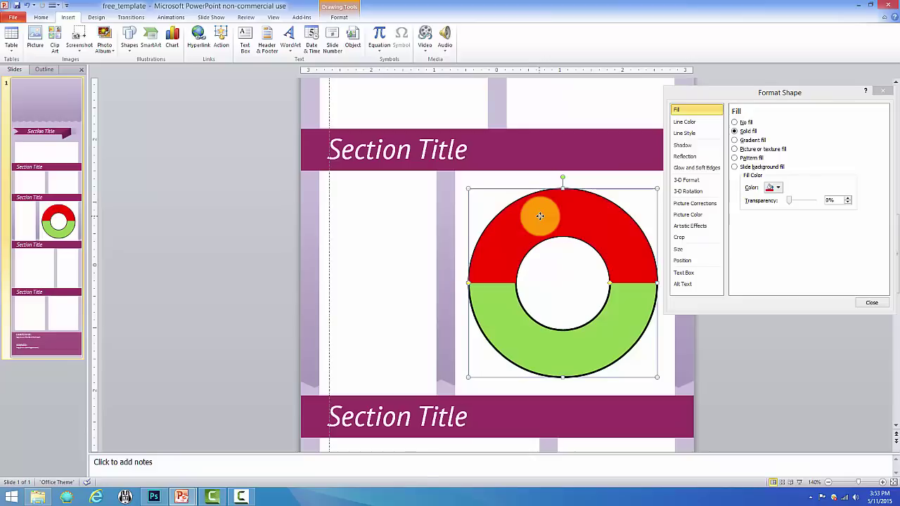
click(340, 17)
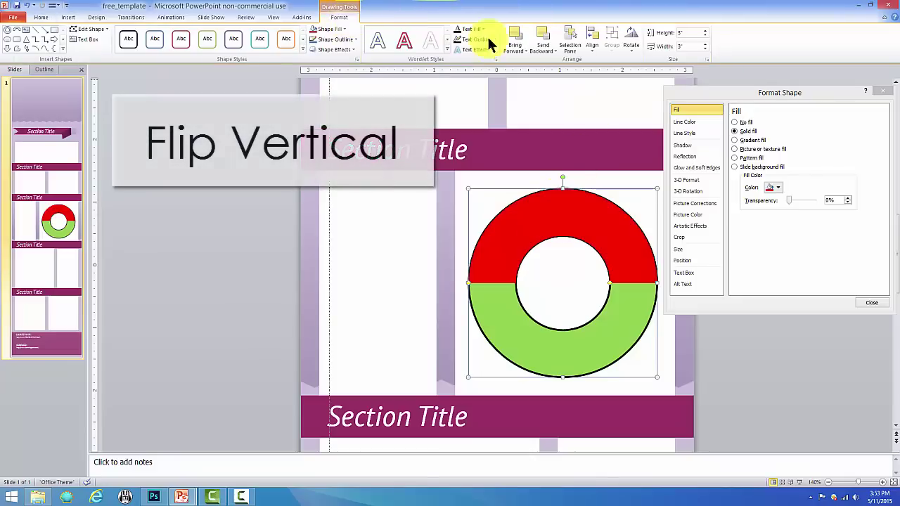
click(632, 50)
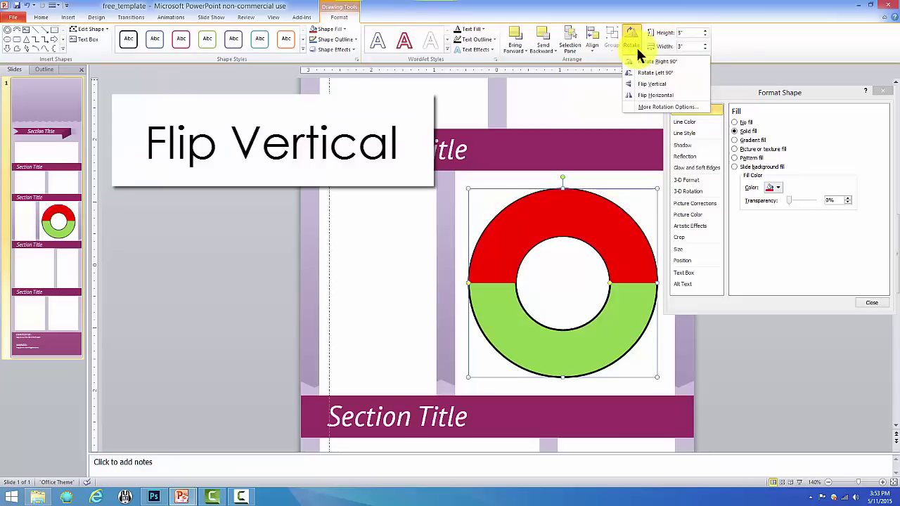
click(678, 78)
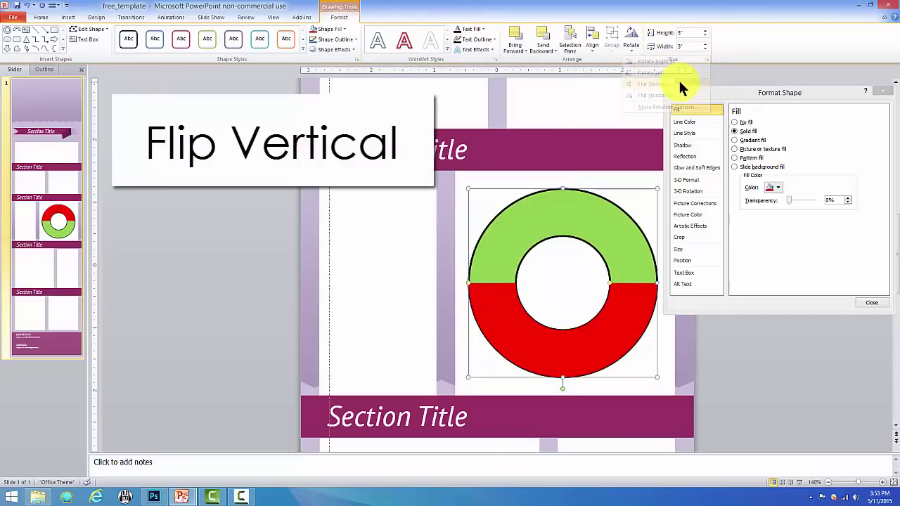
click(640, 48)
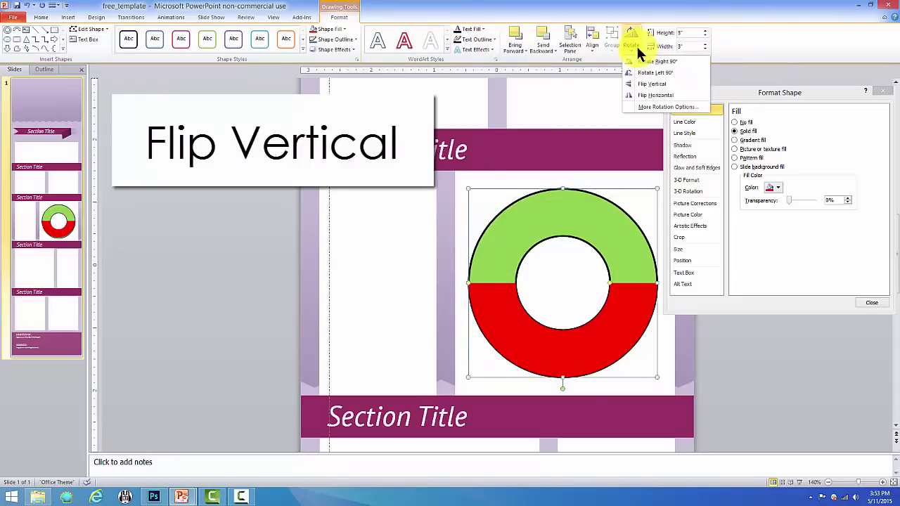
click(669, 72)
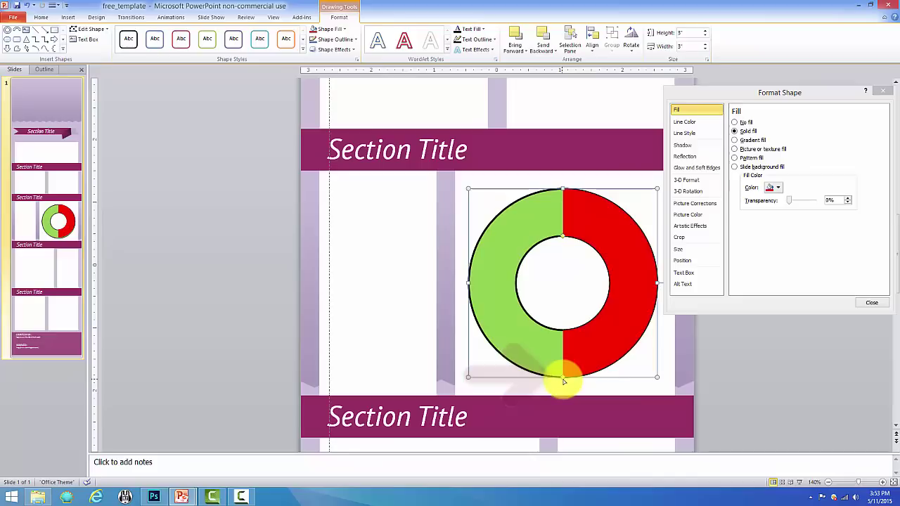
- Drag the red arc's yellow adjustment handle until red spans only the ring's top-right quarter
drag(563, 377, 642, 330)
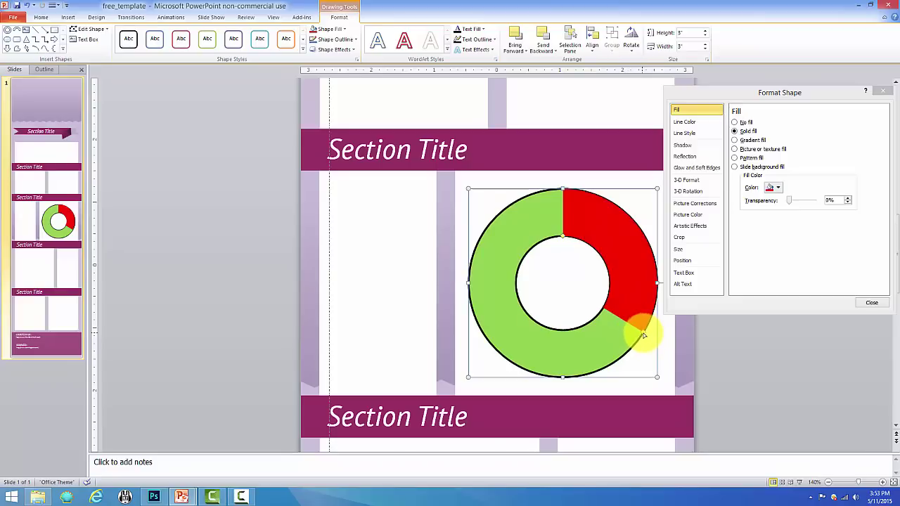
drag(642, 335, 497, 286)
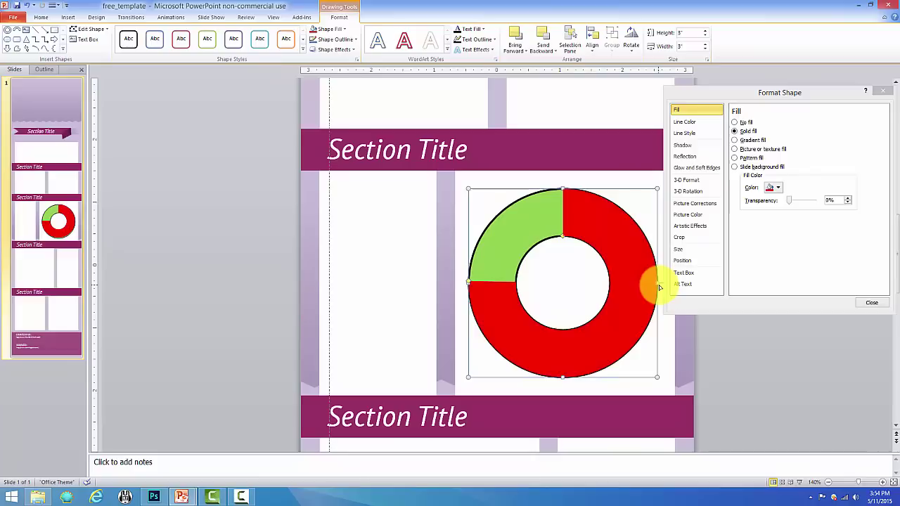
drag(659, 288, 659, 288)
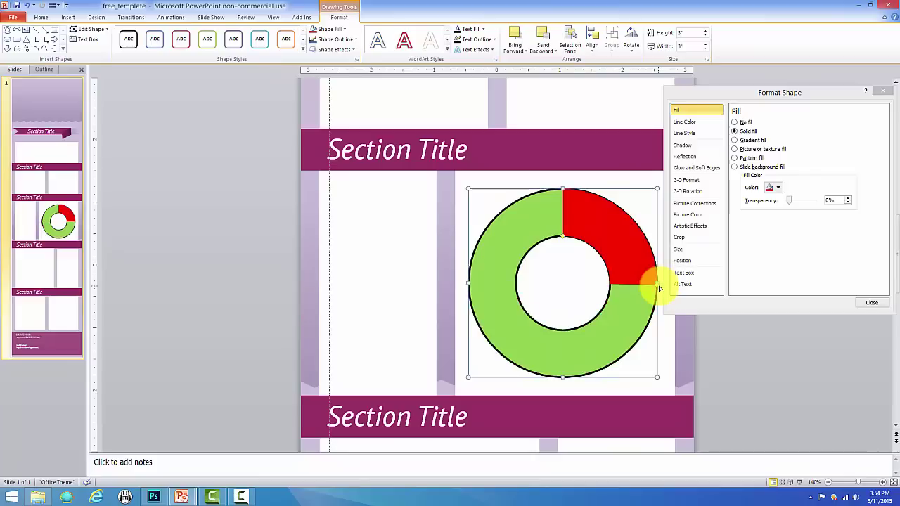
- Copy the red arc and paste a duplicate slightly offset on the ring
right_click(610, 234)
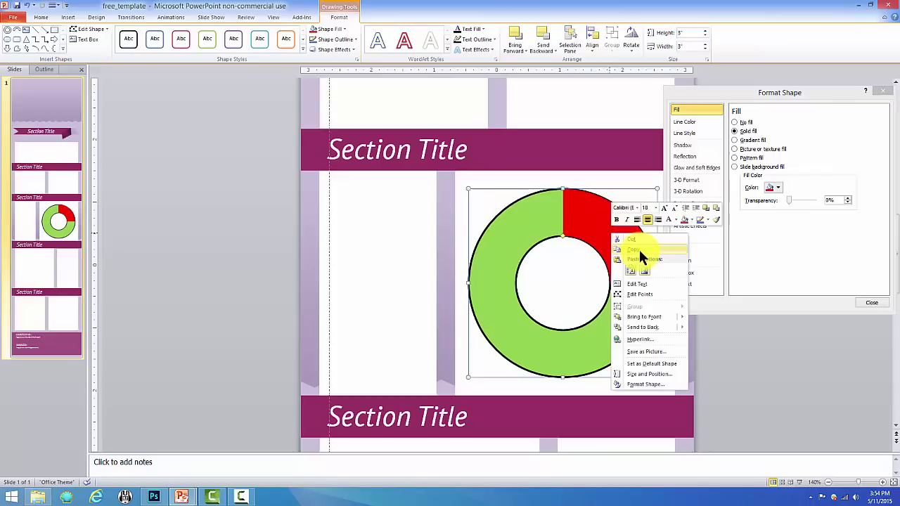
click(609, 239)
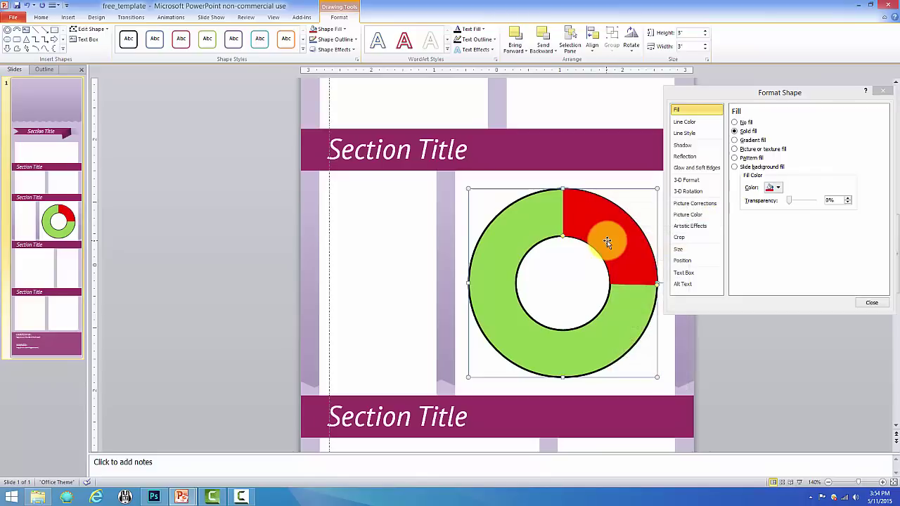
drag(607, 242, 617, 251)
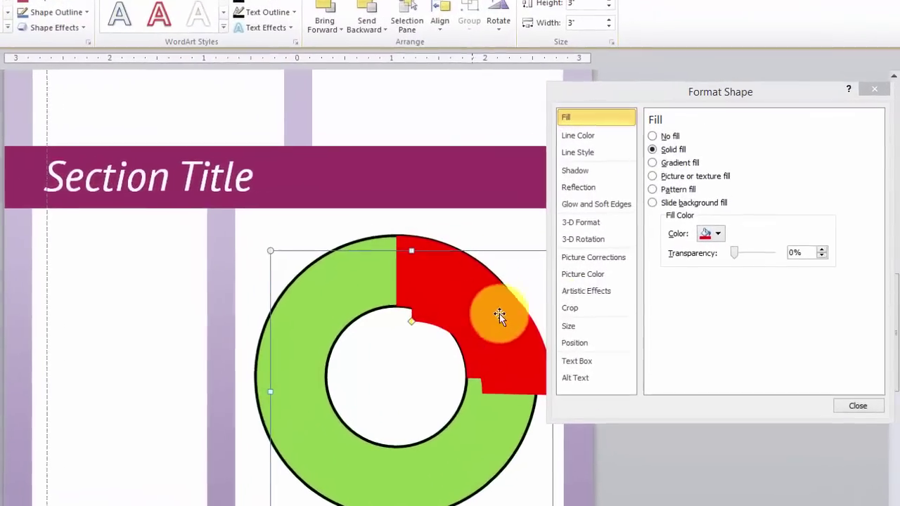
- Fill the copy gold and nudge it with arrow keys over the red quarter
click(712, 234)
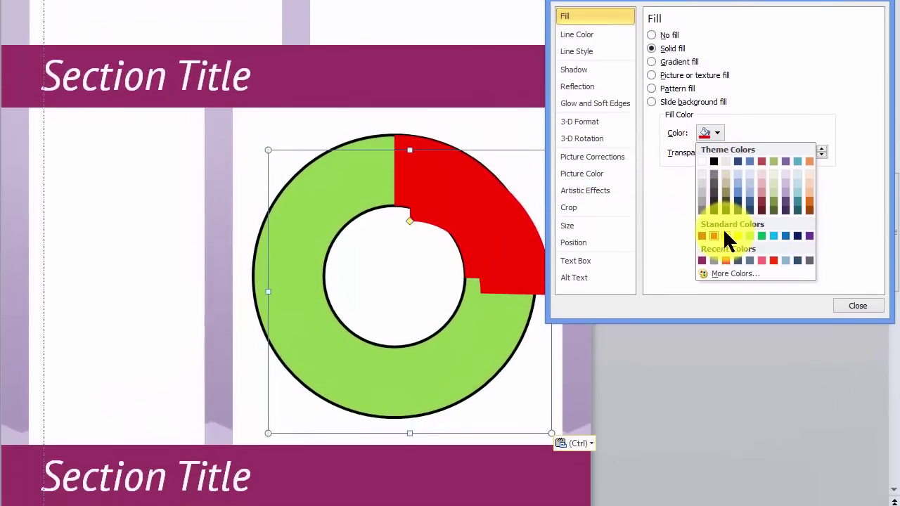
click(725, 337)
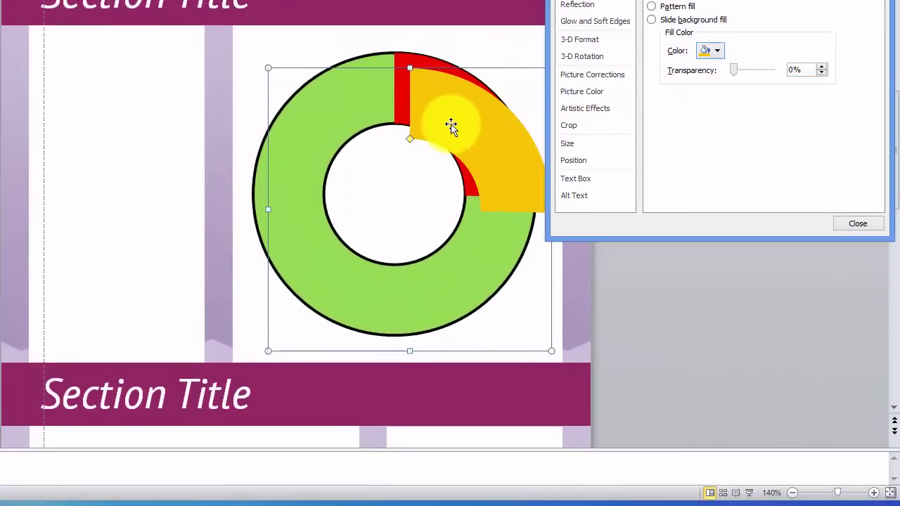
key(Up)
key(Up)
key(Left)
key(Left)
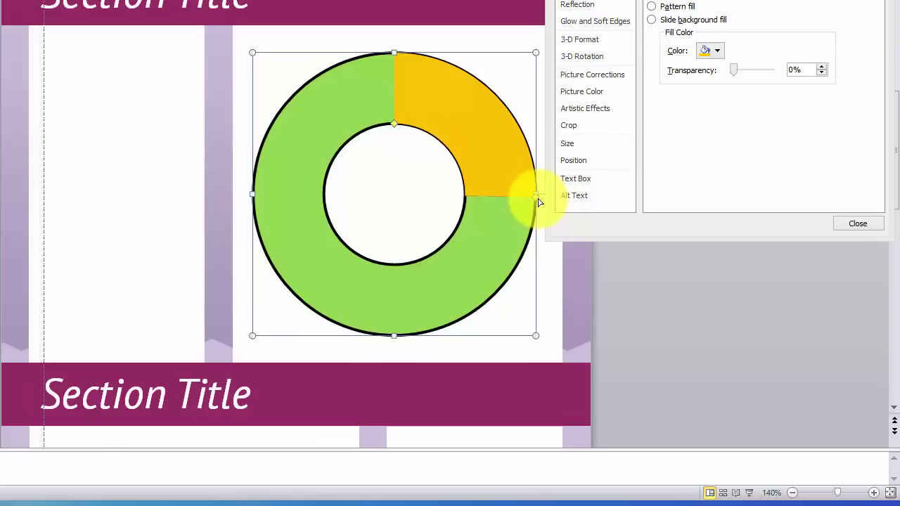
- Stretch the gold arc down to the ring's bottom, send it behind the red, and move the settings aside
drag(538, 203, 398, 348)
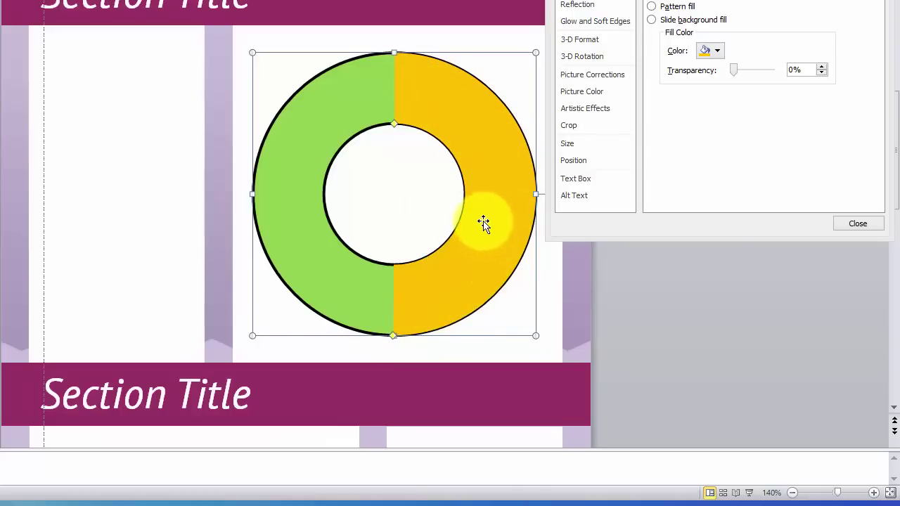
right_click(487, 191)
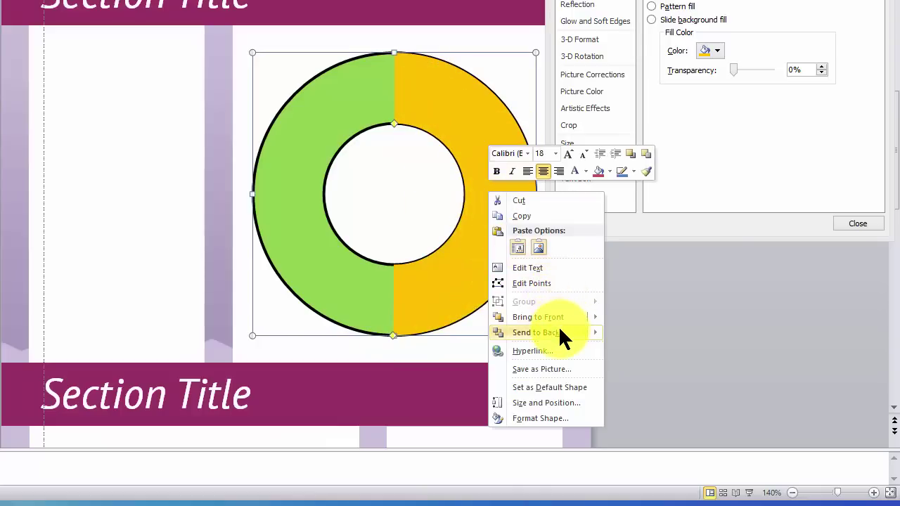
mouse_move(583, 337)
click(665, 349)
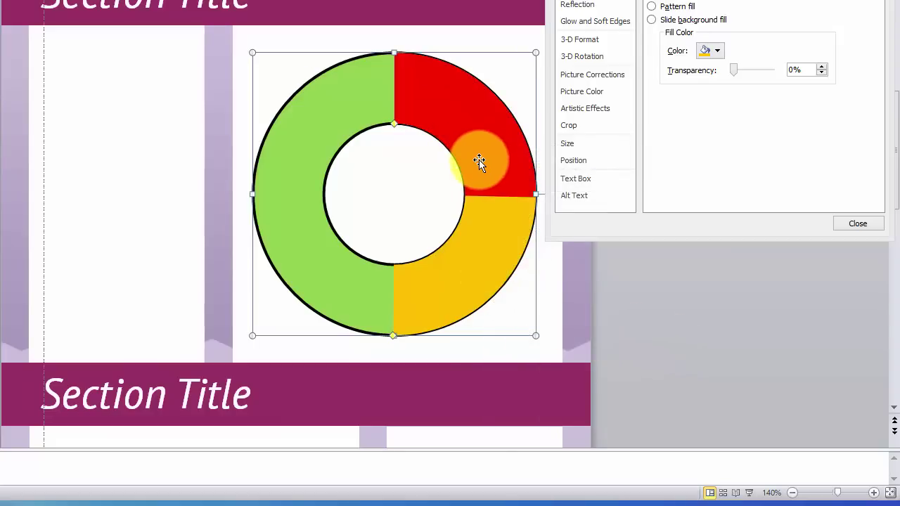
drag(658, 2, 544, 31)
drag(605, 1, 0, 0)
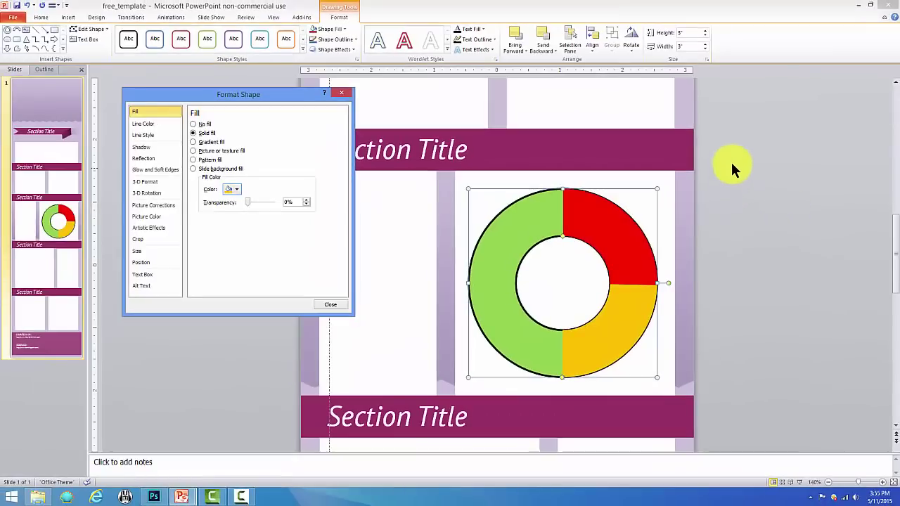
- Select the green, red and gold ring pieces and group them into one donut
mouse_move(731, 158)
mouse_down()
mouse_move(704, 318)
mouse_move(512, 417)
mouse_move(421, 399)
mouse_move(412, 409)
mouse_up()
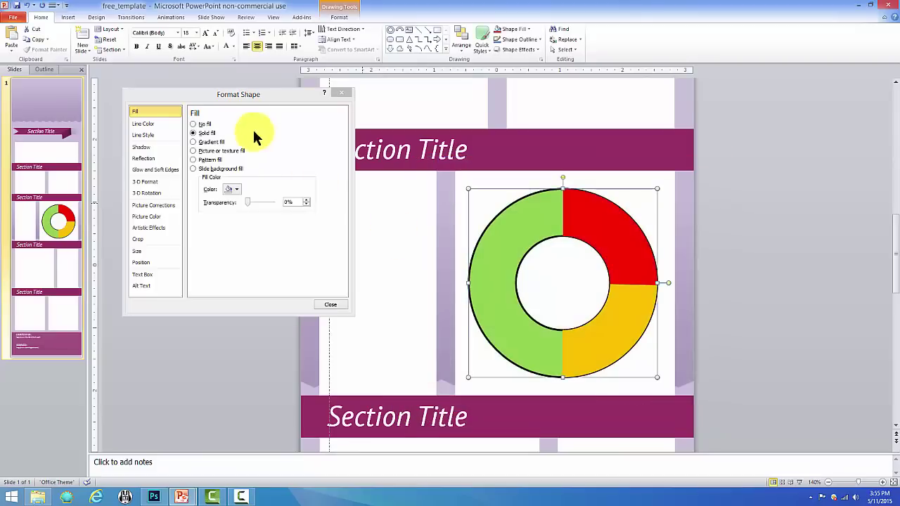
click(340, 18)
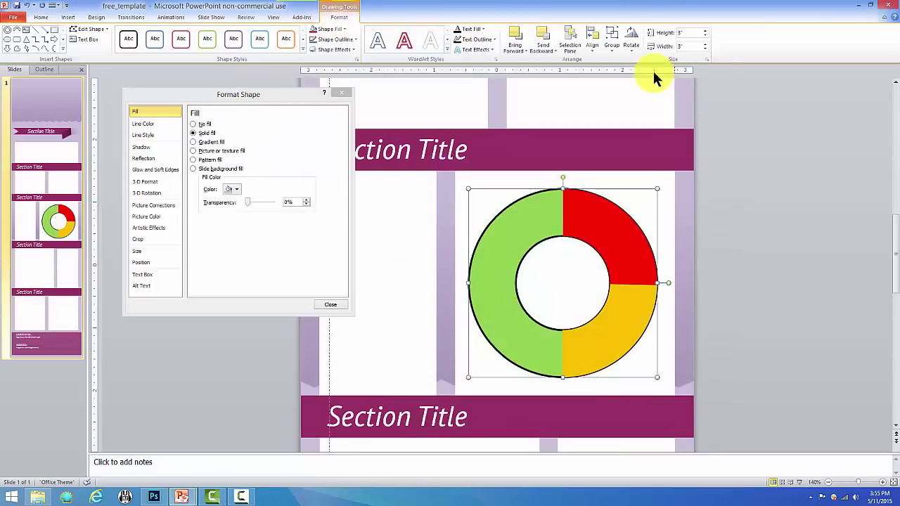
click(615, 56)
click(628, 68)
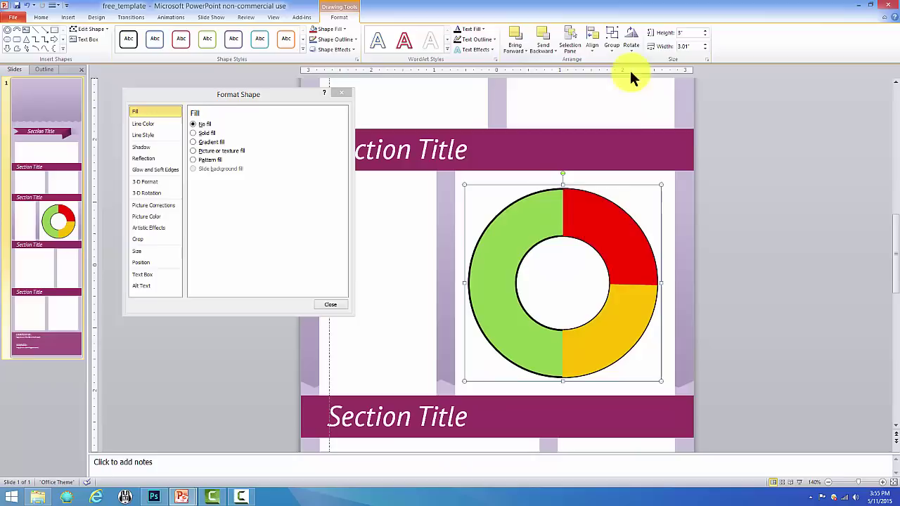
- Resize the grouped donut to 2.04 by 2.04 inches and move it up and right
drag(659, 186, 597, 255)
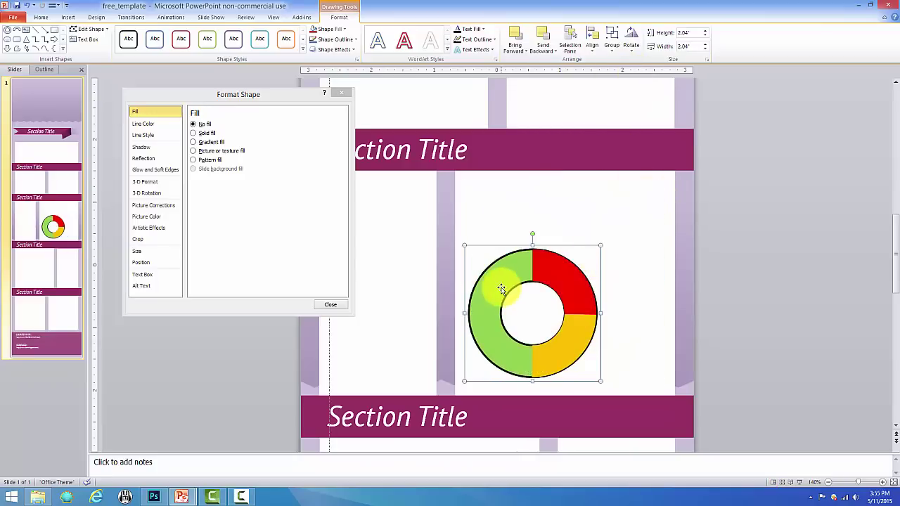
drag(492, 285, 555, 211)
click(727, 271)
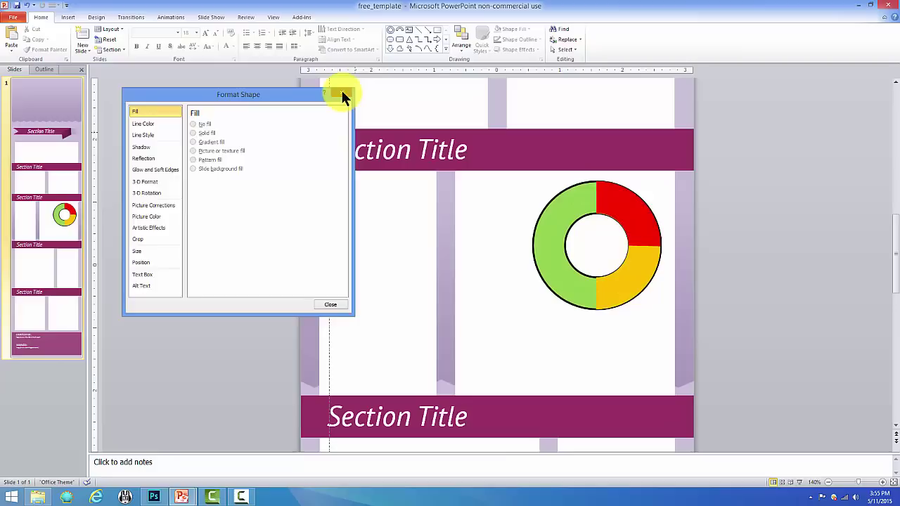
- Close the Format Shape pane, fit the slide to the window, and delete the grouped donut chart
click(341, 94)
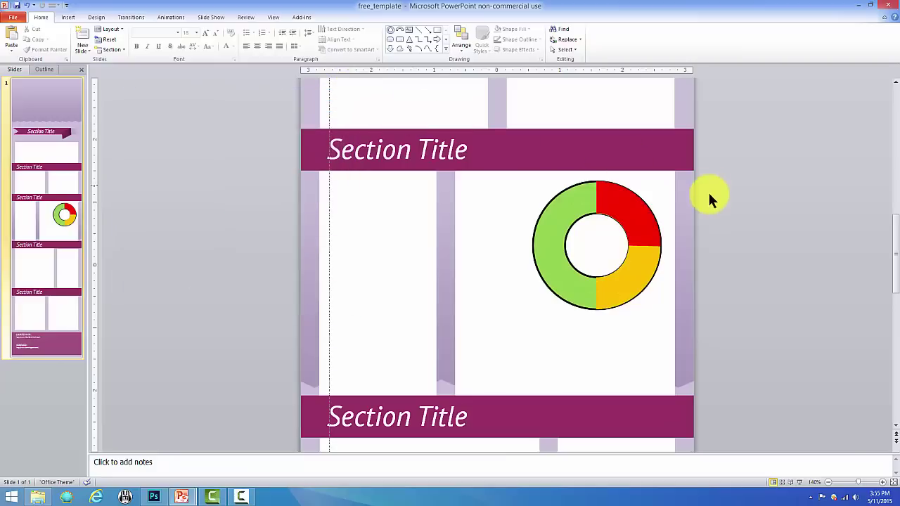
click(274, 17)
click(225, 42)
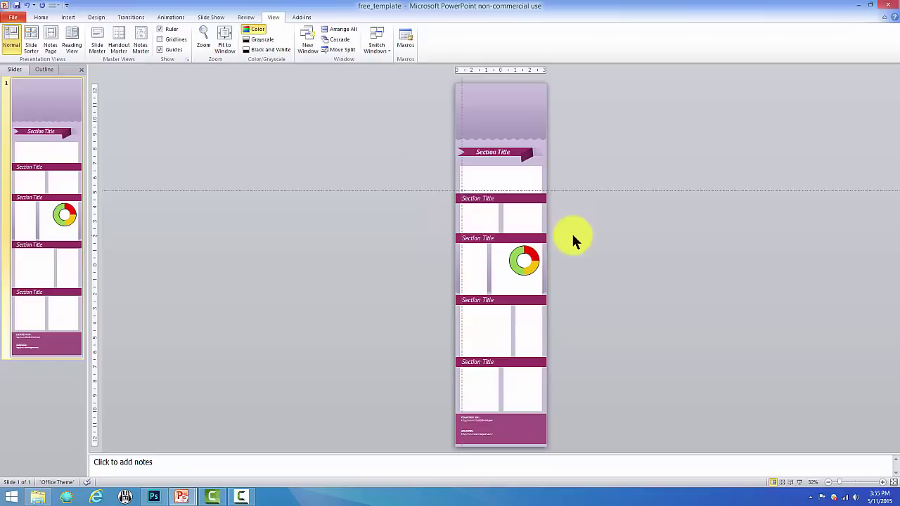
mouse_move(572, 236)
mouse_down()
mouse_move(568, 257)
mouse_move(493, 289)
mouse_up()
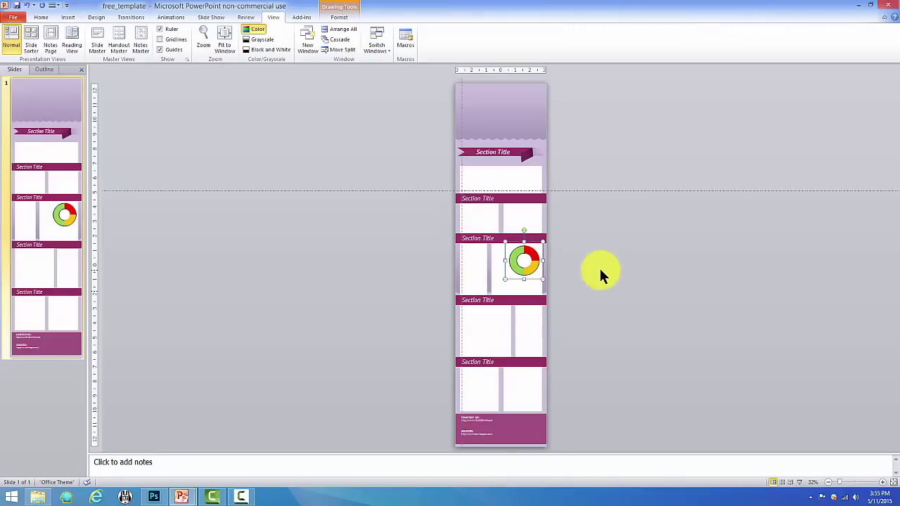
key(Delete)
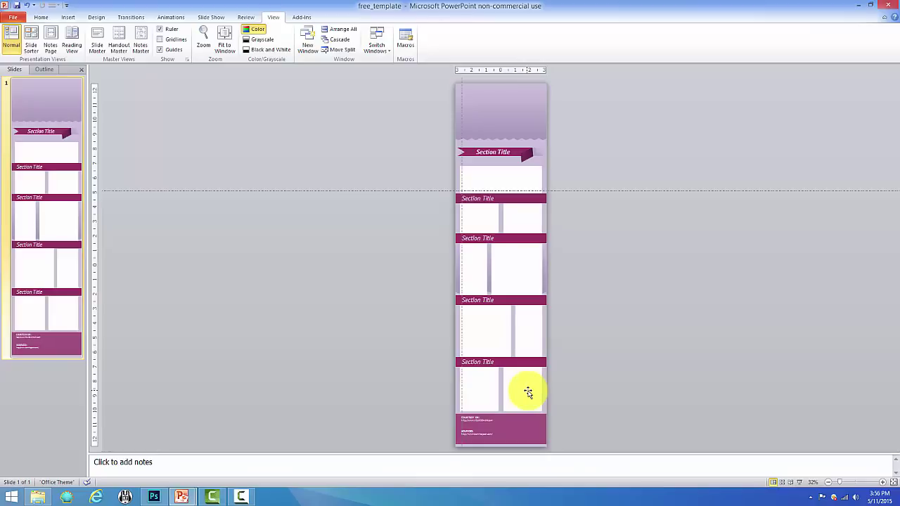
click(514, 177)
click(600, 250)
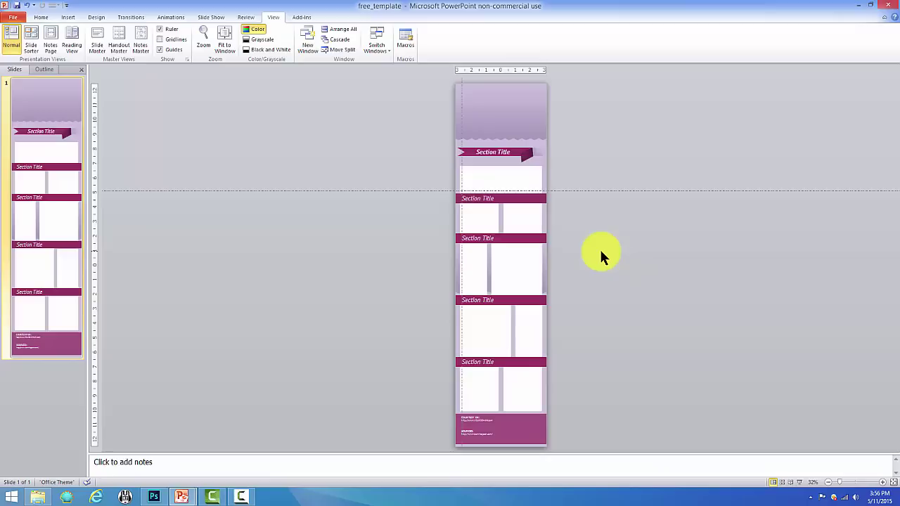